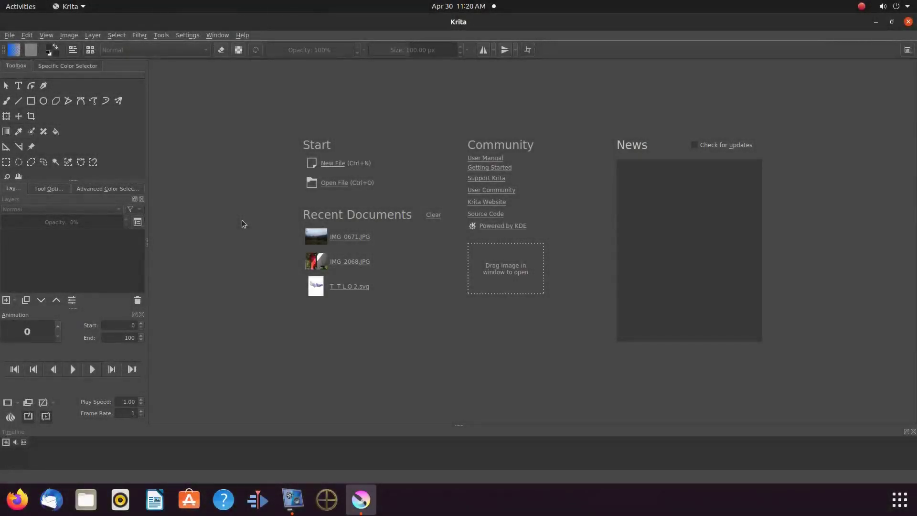
- Create a new document, paint a short blue test stroke, and raise brush size to 117 px
click(334, 166)
click(587, 370)
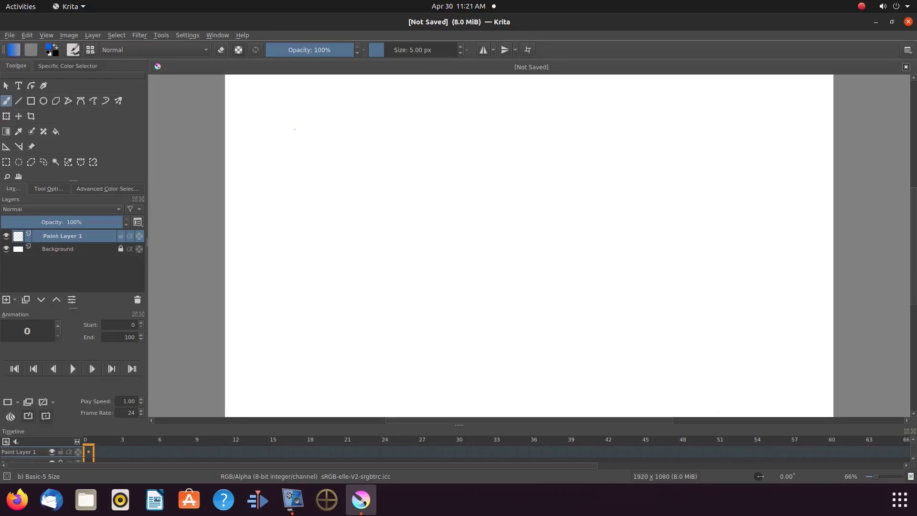
drag(280, 162, 328, 170)
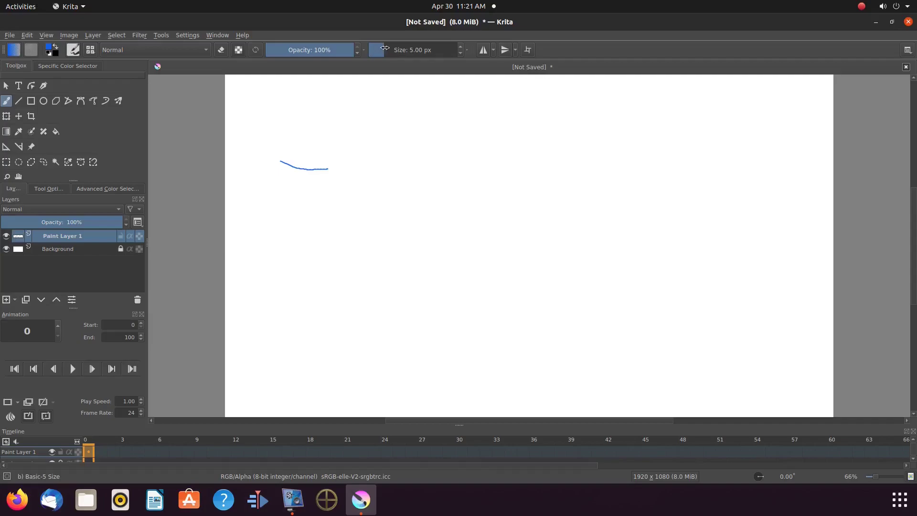
drag(385, 48, 411, 48)
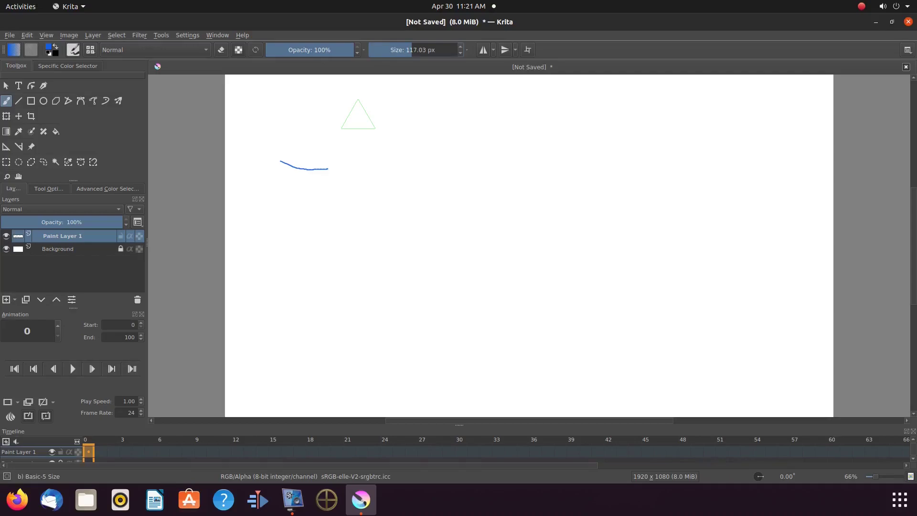
- Stamp two triangle dabs side by side near the top of the canvas
click(358, 115)
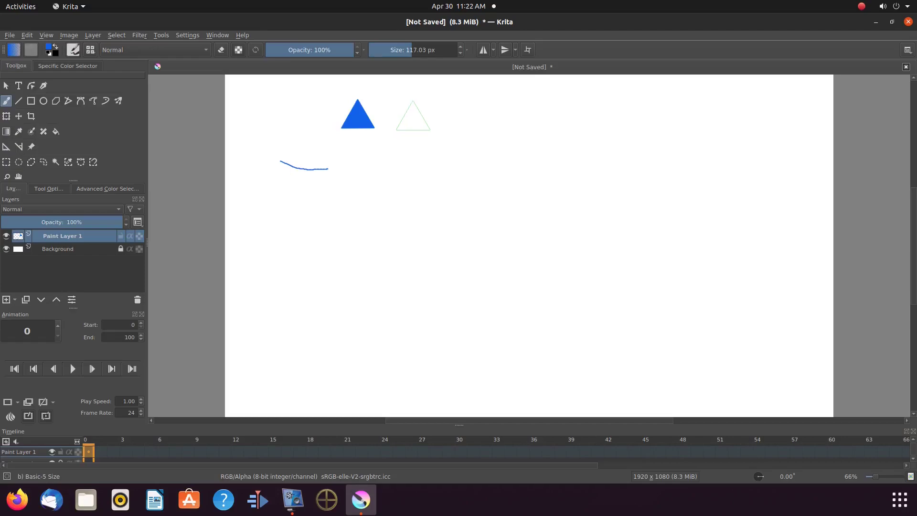
click(413, 115)
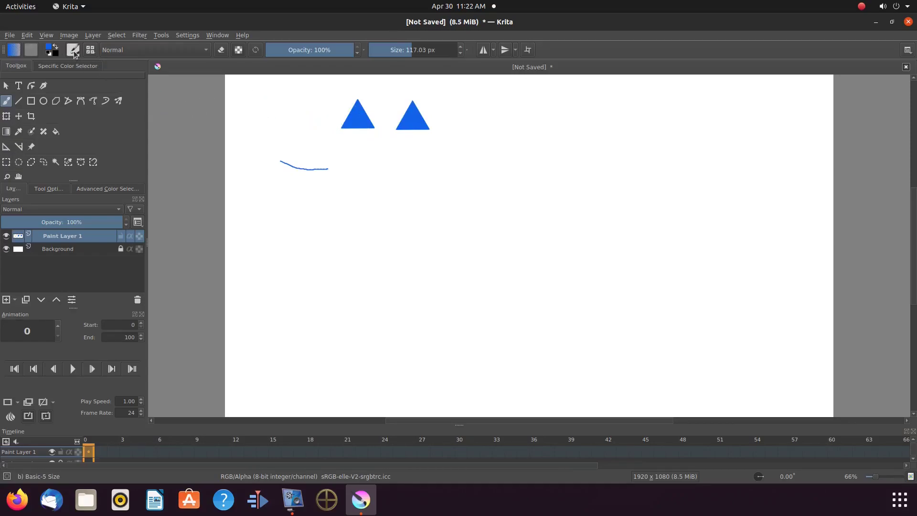
- Switch the brush from the triangle to the round Auto tip in the brush editor
click(74, 52)
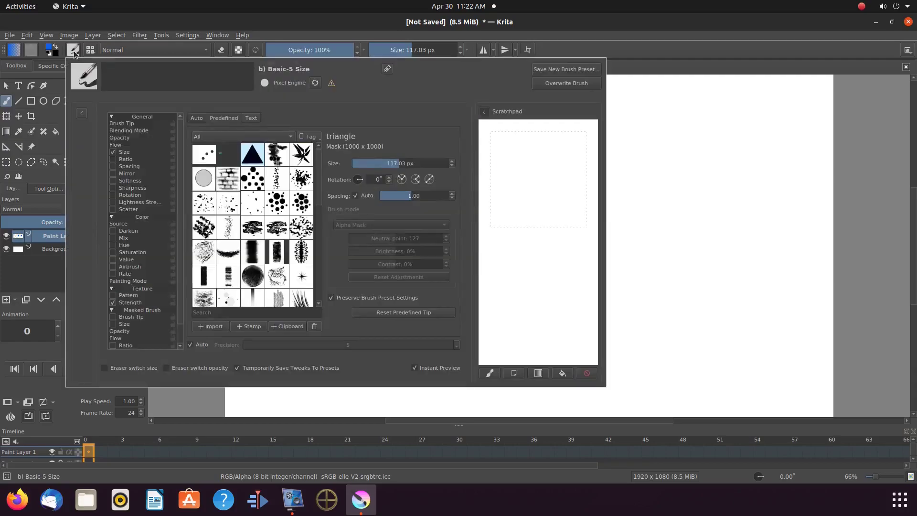
click(196, 118)
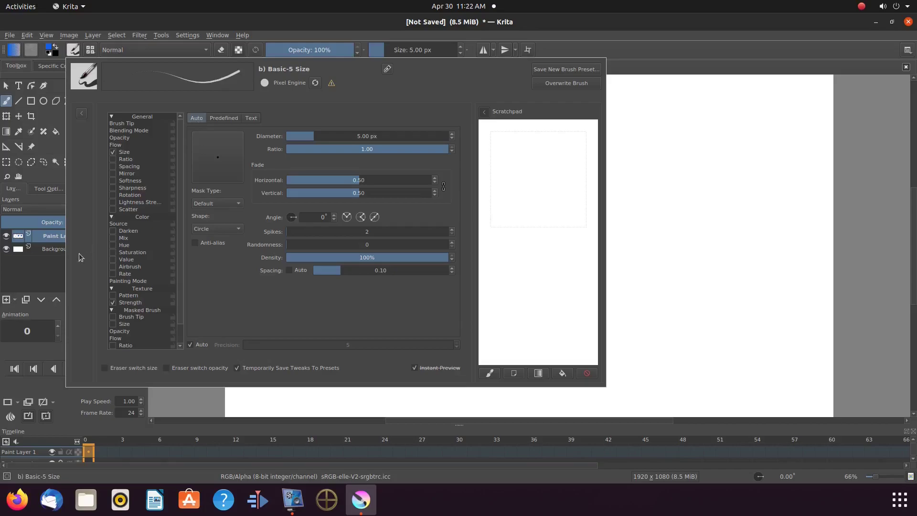
click(52, 273)
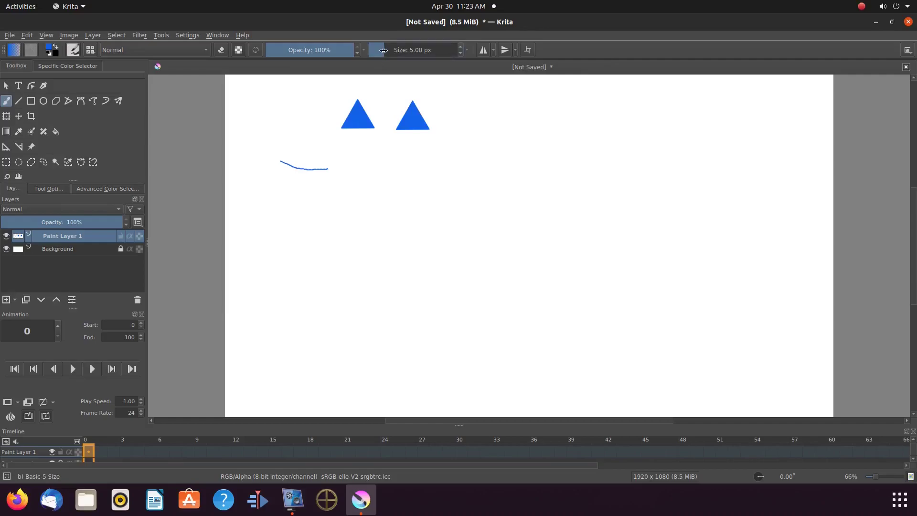
- Enlarge the brush to about 113 px and paint a soft round stroke and dab below
drag(383, 51, 412, 50)
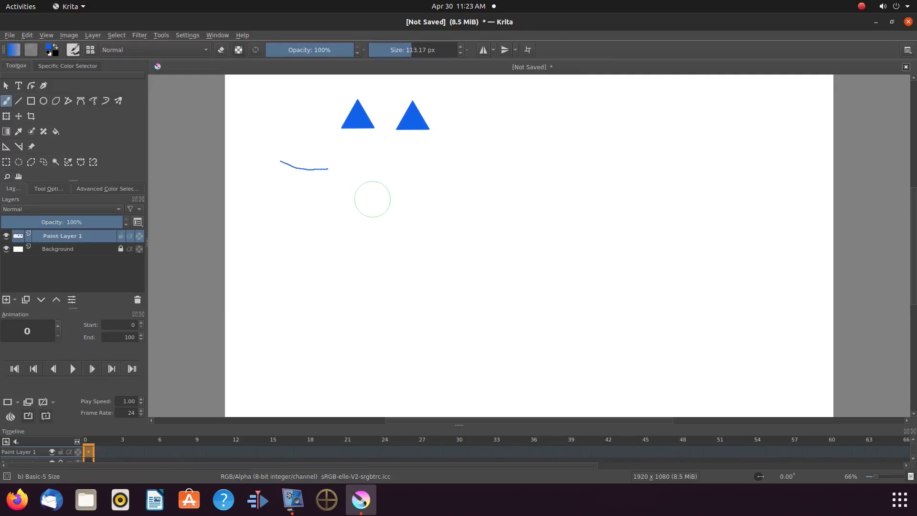
drag(372, 199, 393, 201)
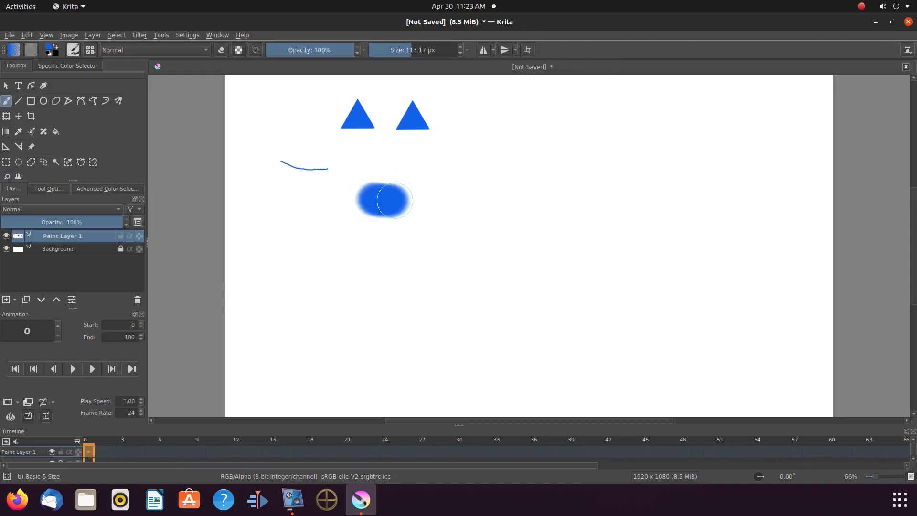
click(456, 181)
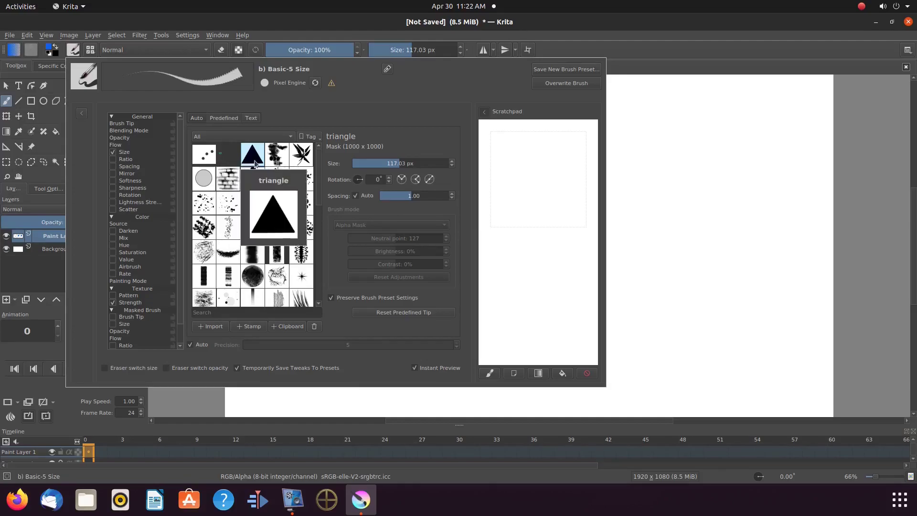
scroll(317, 180, down, 5)
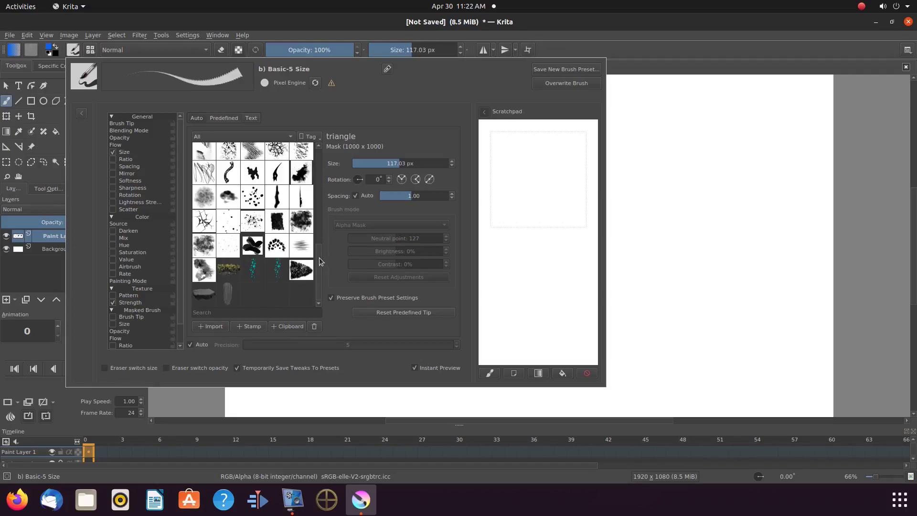
scroll(319, 261, up, 5)
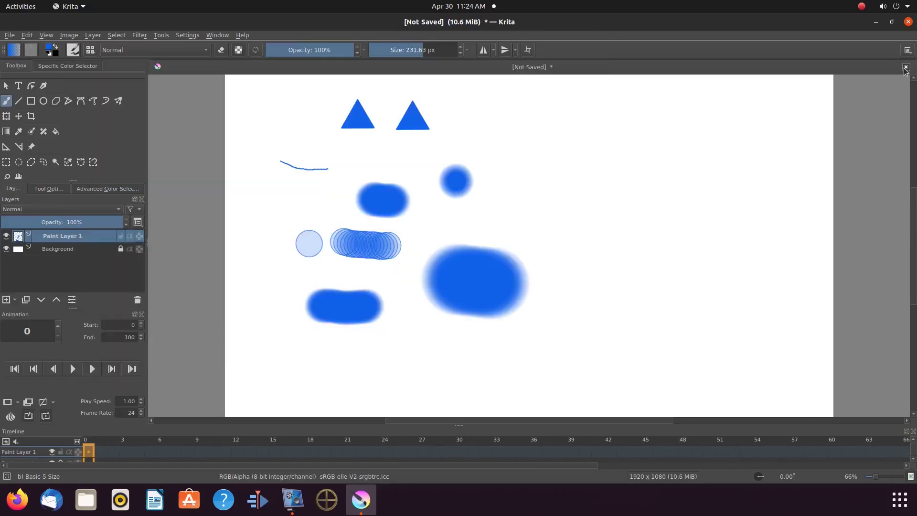
- Close the painted document without saving and create a fresh blank 1920×1080 canvas
click(905, 68)
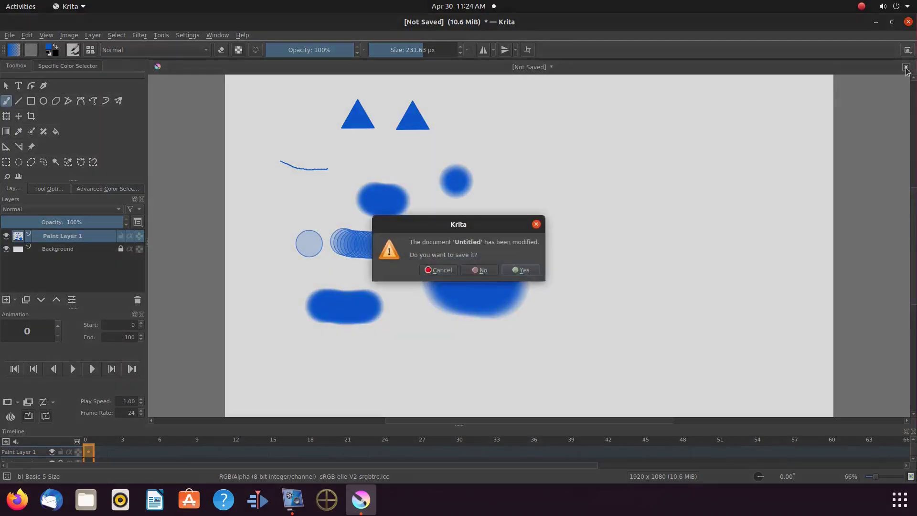
click(478, 269)
key(ctrl+n)
click(587, 370)
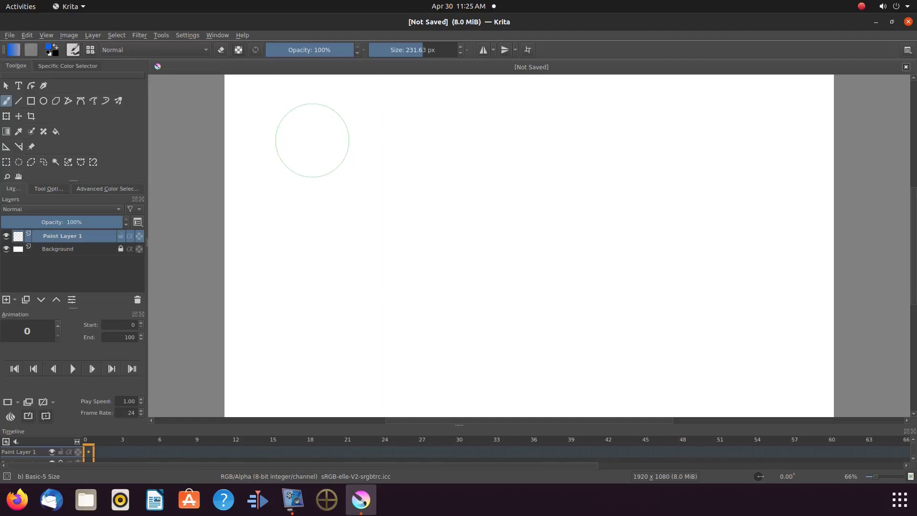
- Paint a large soft blue blob near the top left and a short thin stroke beside it
click(312, 140)
drag(422, 49, 387, 49)
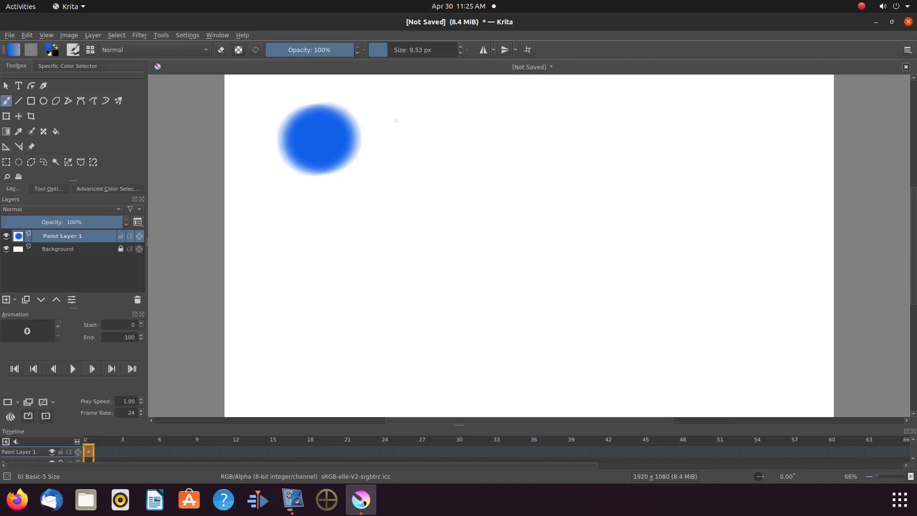
drag(396, 120, 418, 122)
- Quit Krita without saving and relaunch it from Show Applications
click(907, 22)
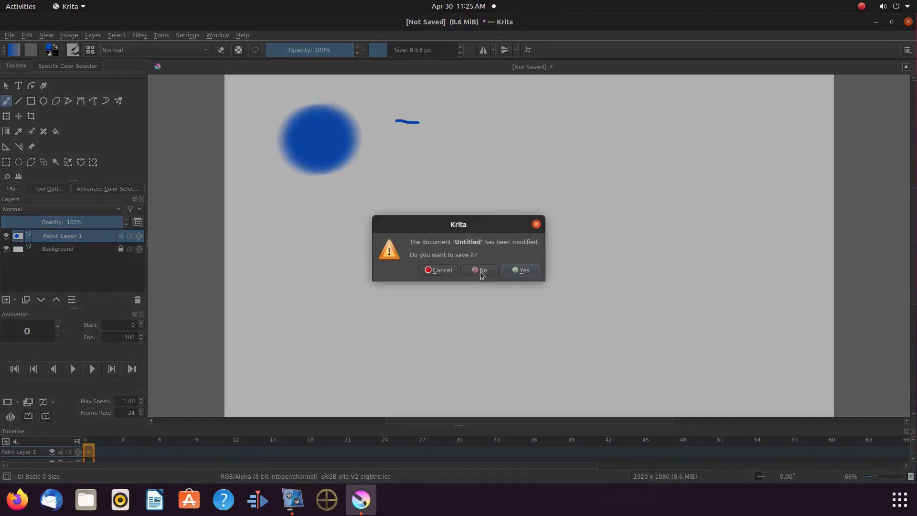
click(481, 271)
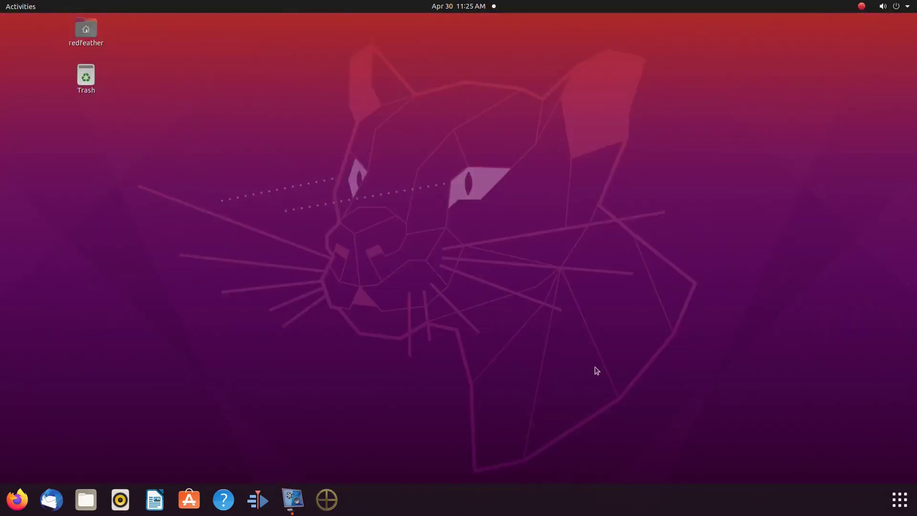
click(902, 500)
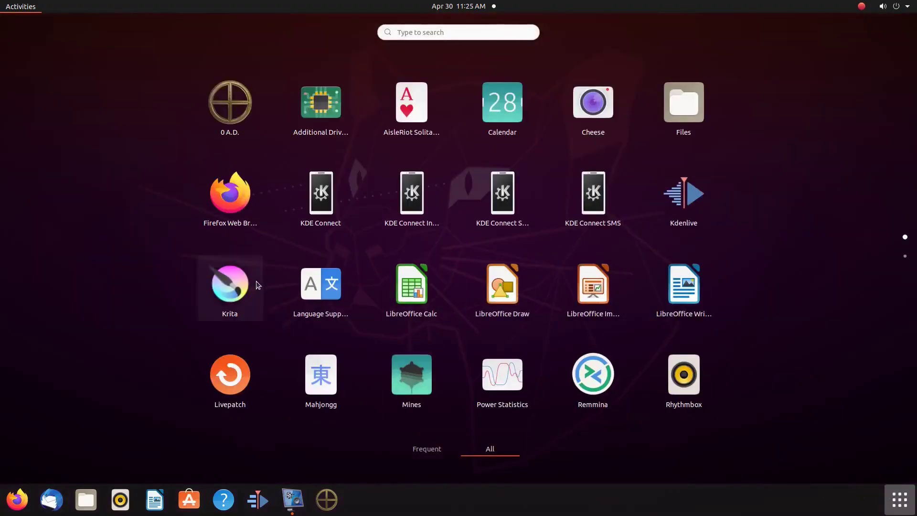
click(241, 288)
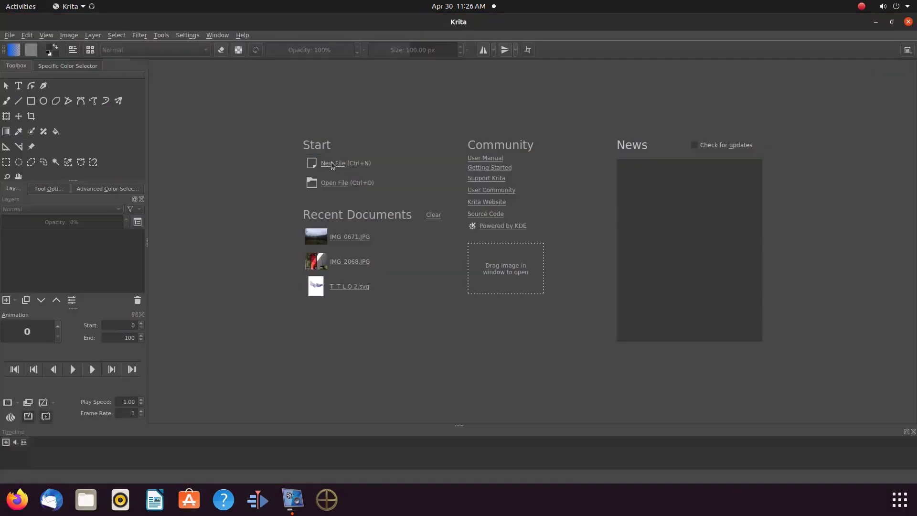
- Create a new 1920×1080 canvas, paint a short test stroke, and enlarge the brush to 70 px
click(333, 163)
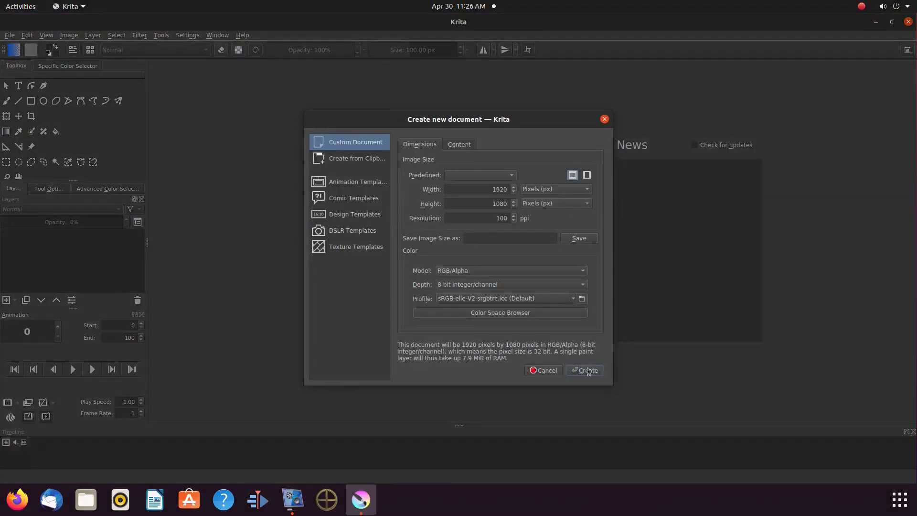
click(587, 370)
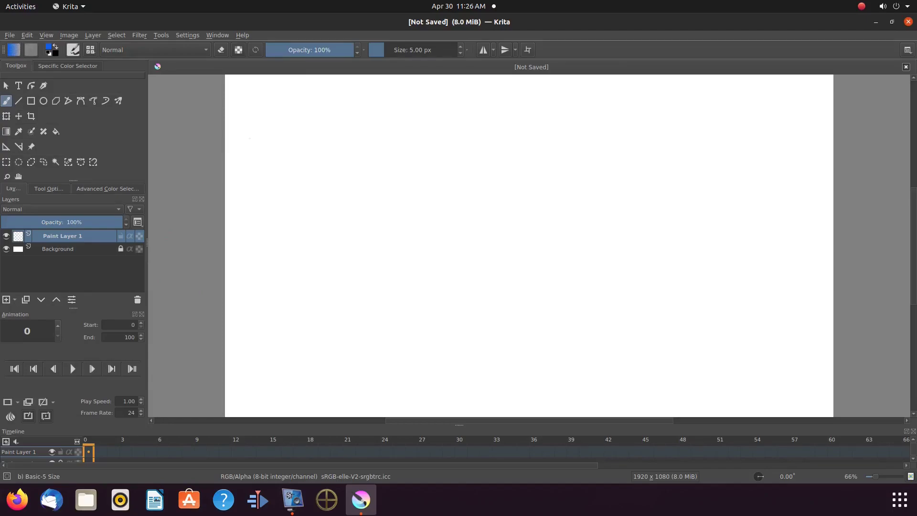
drag(253, 139, 283, 136)
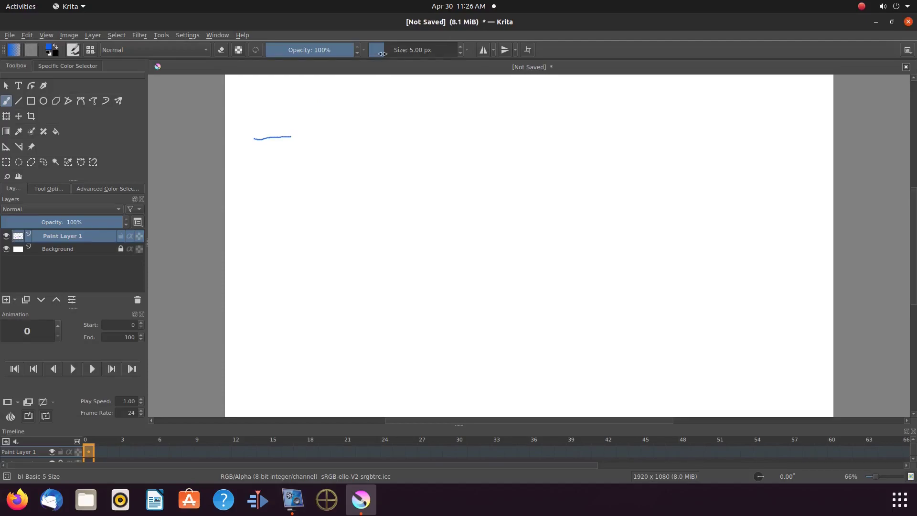
drag(383, 50, 405, 51)
- Stamp three triangle dabs: two side by side and one lower down
click(363, 145)
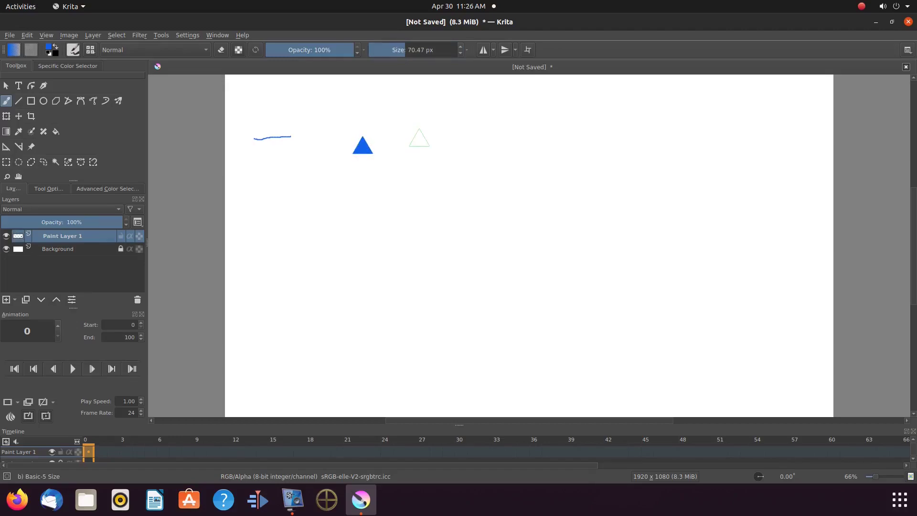
click(419, 138)
click(395, 183)
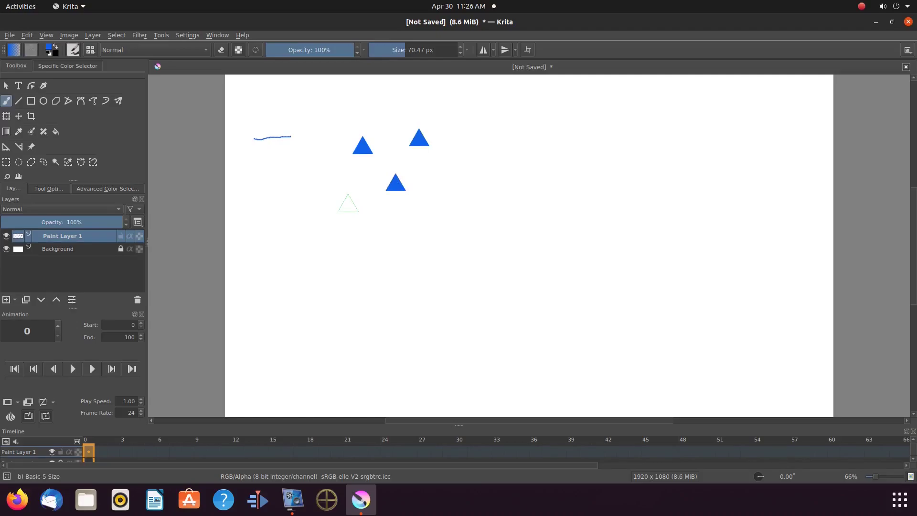
- Replace the triangle tip with the round 5 px Auto tip in the Brush Editor
click(74, 50)
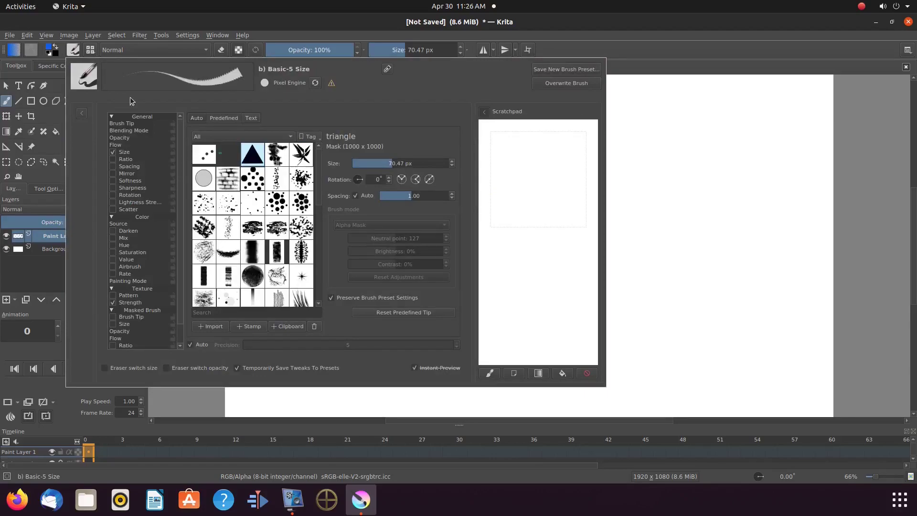
click(195, 118)
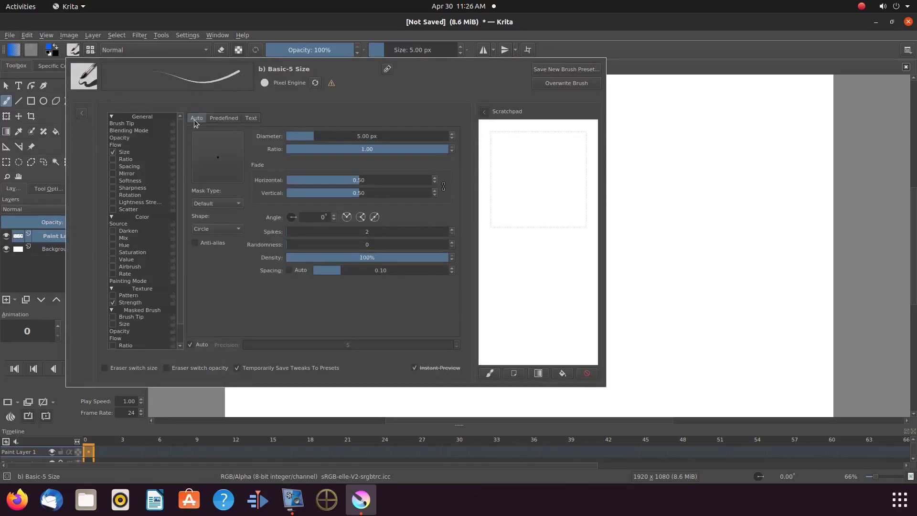
click(42, 277)
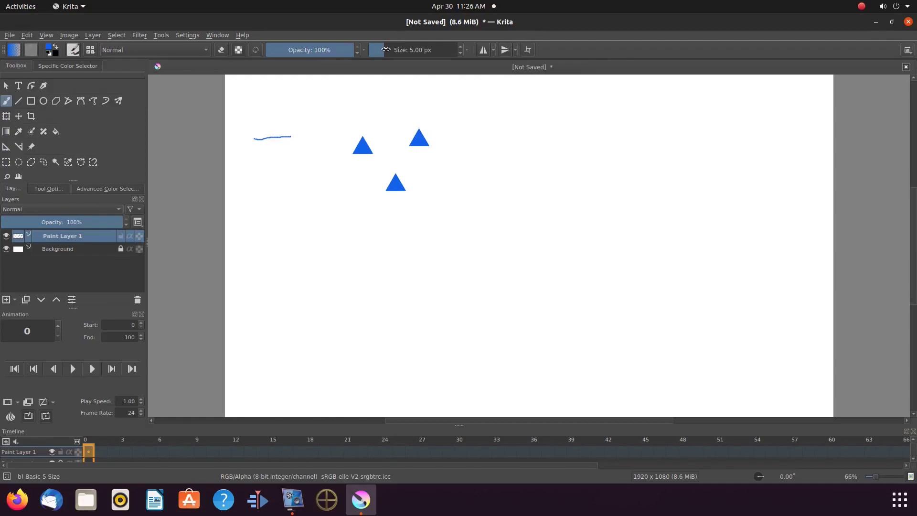
- Enlarge the brush to about 57 px and paint a round blue dab below the triangles
drag(386, 49, 403, 49)
drag(308, 183, 312, 184)
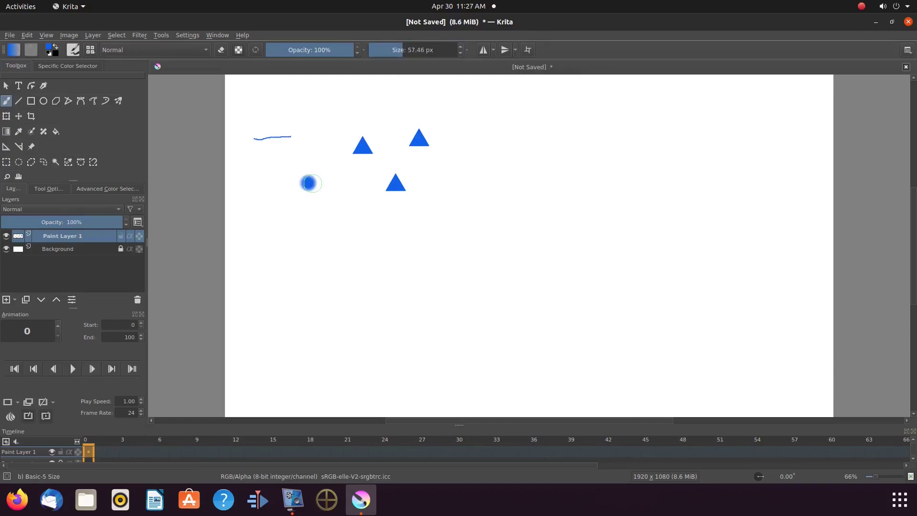